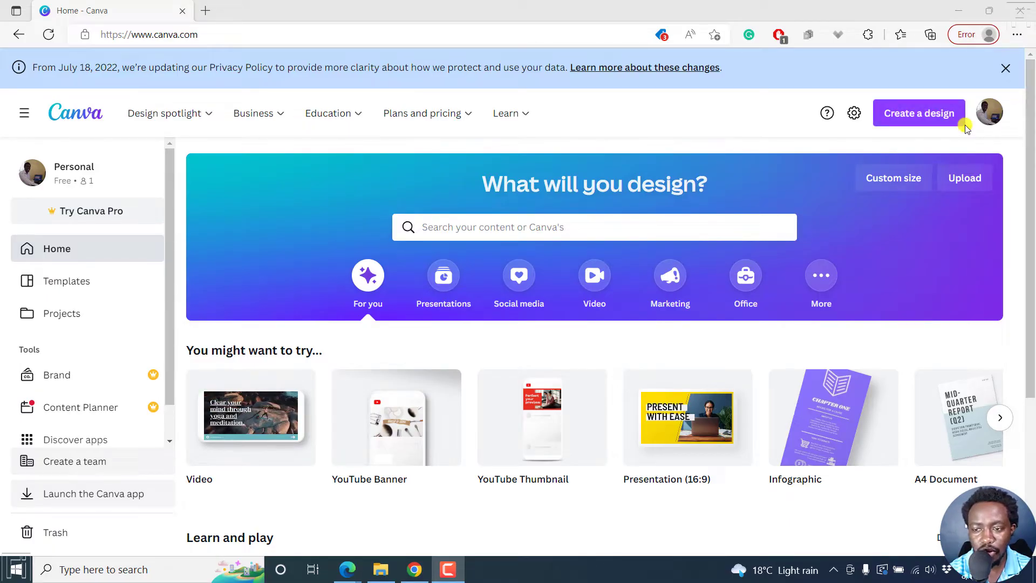
# Import the Combined PDF file from the Downloads folder into Canva
pyautogui.click(946, 115)
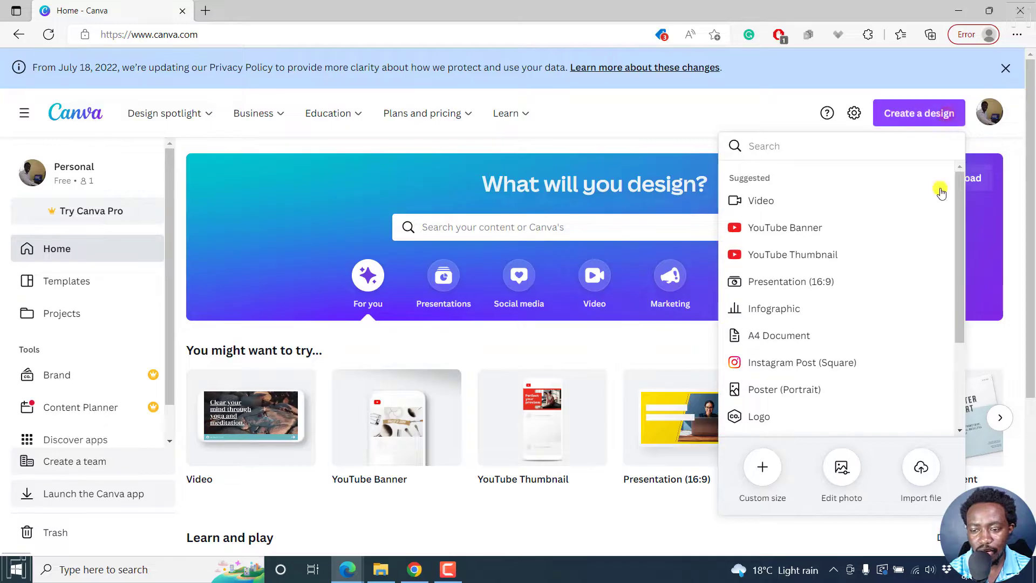
pyautogui.click(927, 471)
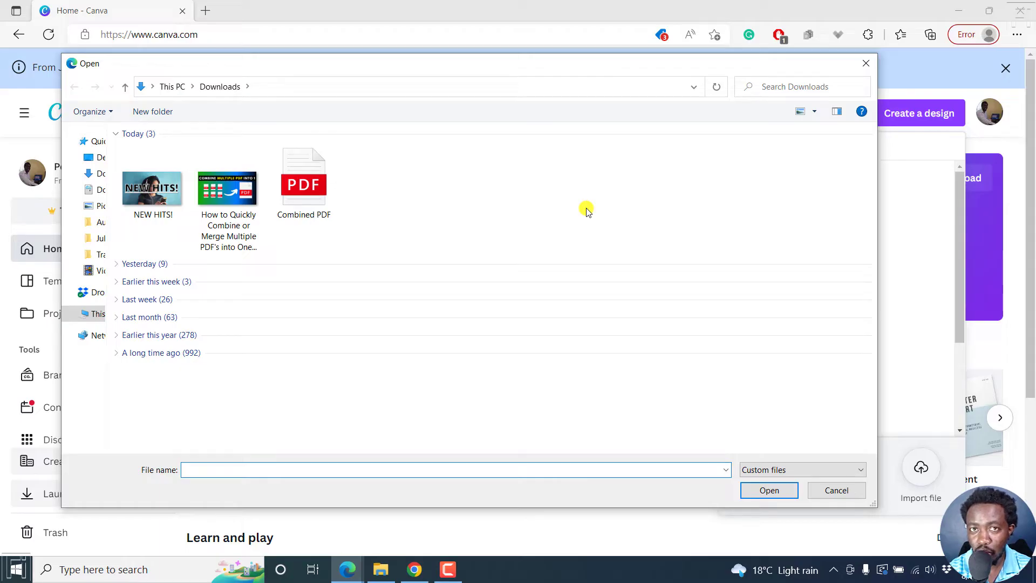
pyautogui.click(317, 185)
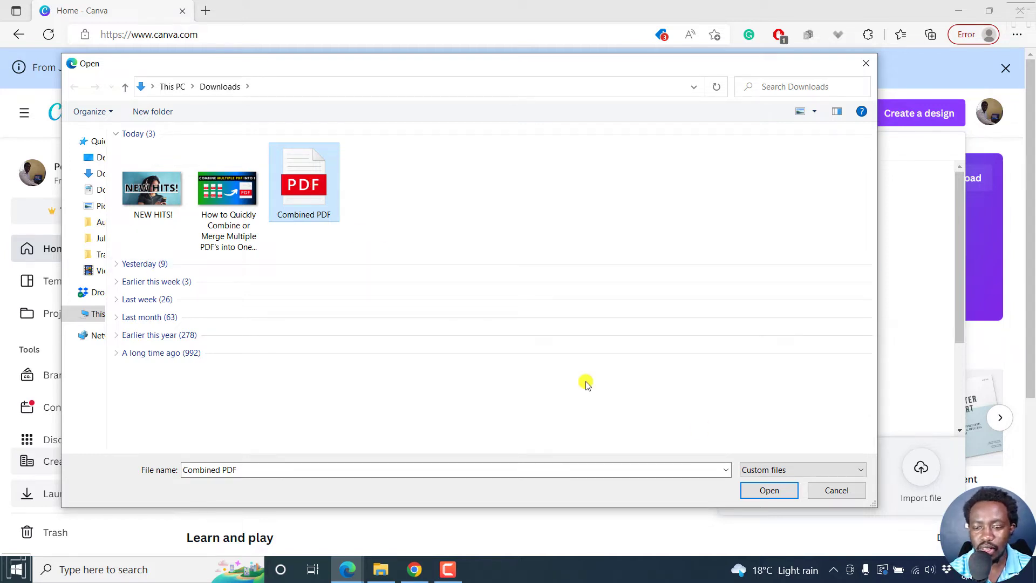
pyautogui.click(769, 490)
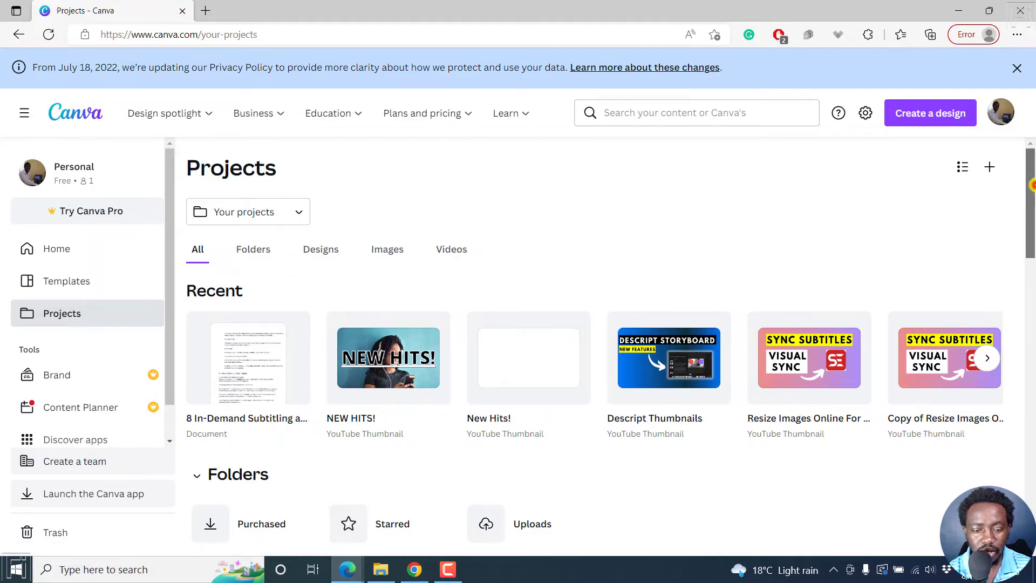
pyautogui.moveTo(1029, 184); pyautogui.dragTo(1029, 252)
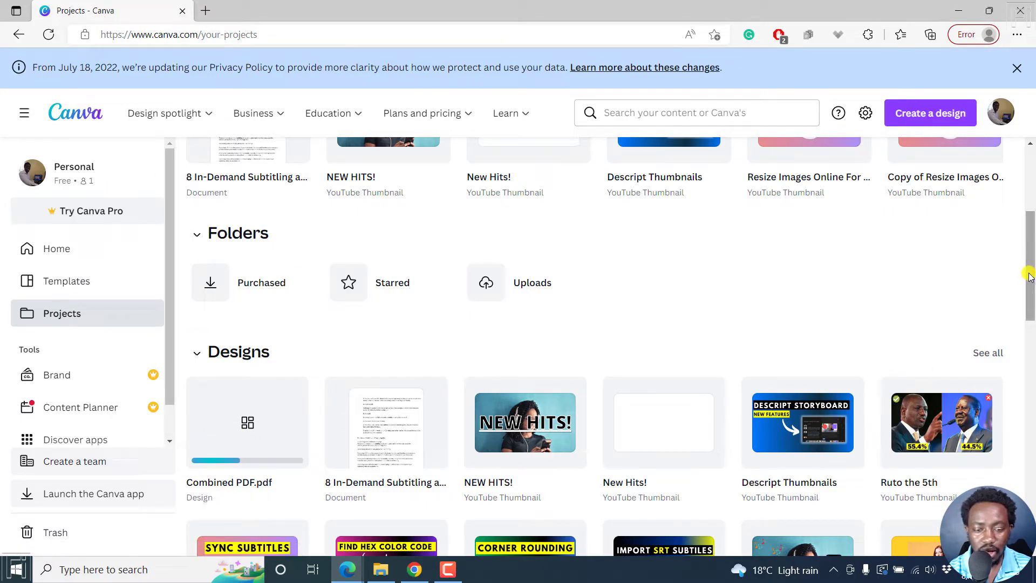
pyautogui.moveTo(1030, 279); pyautogui.dragTo(1029, 267)
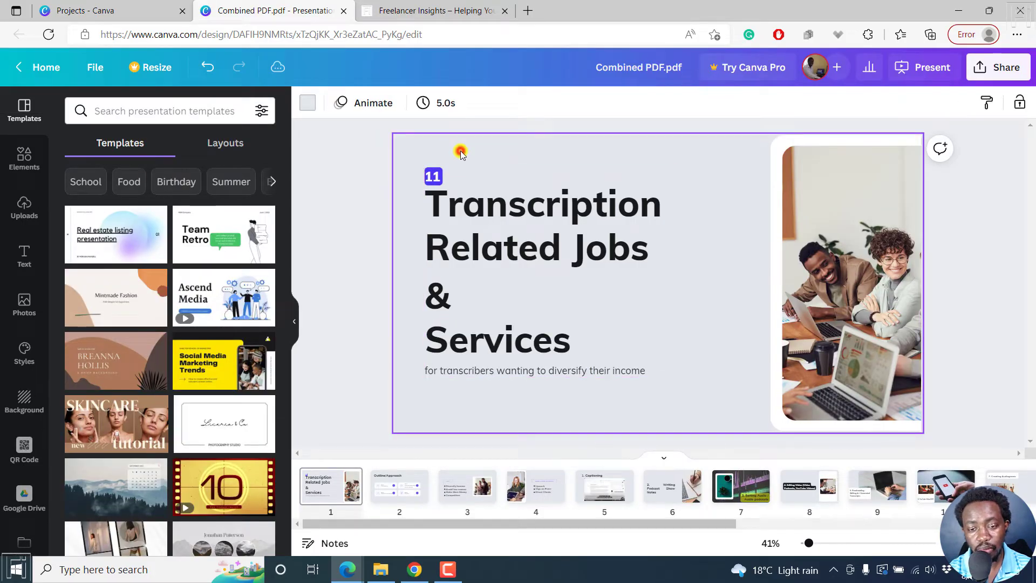
# Edit the first slide's title text box and highlight 'Transcription Related Jobs'
pyautogui.click(453, 209)
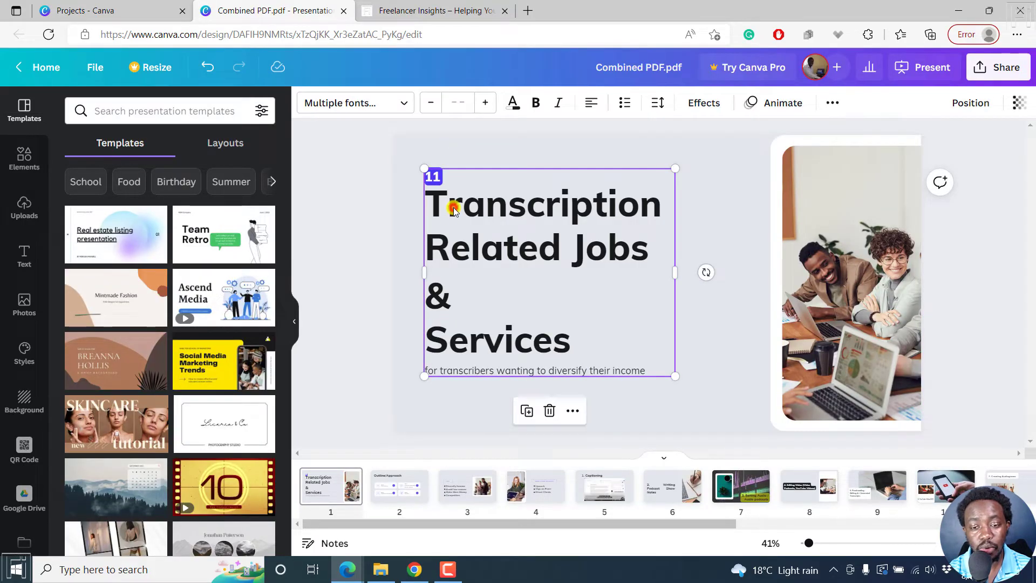
pyautogui.click(547, 203)
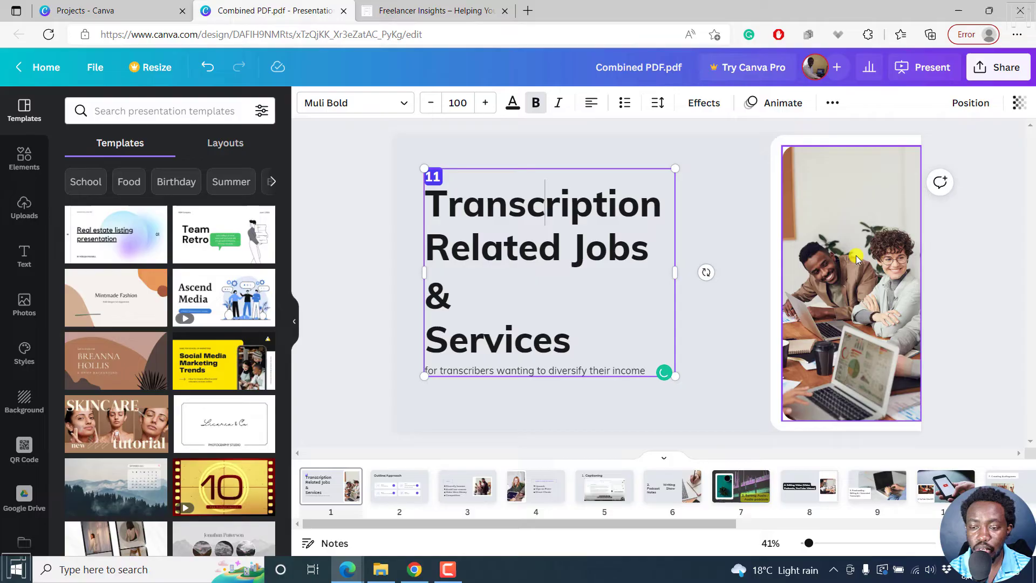
pyautogui.click(826, 227)
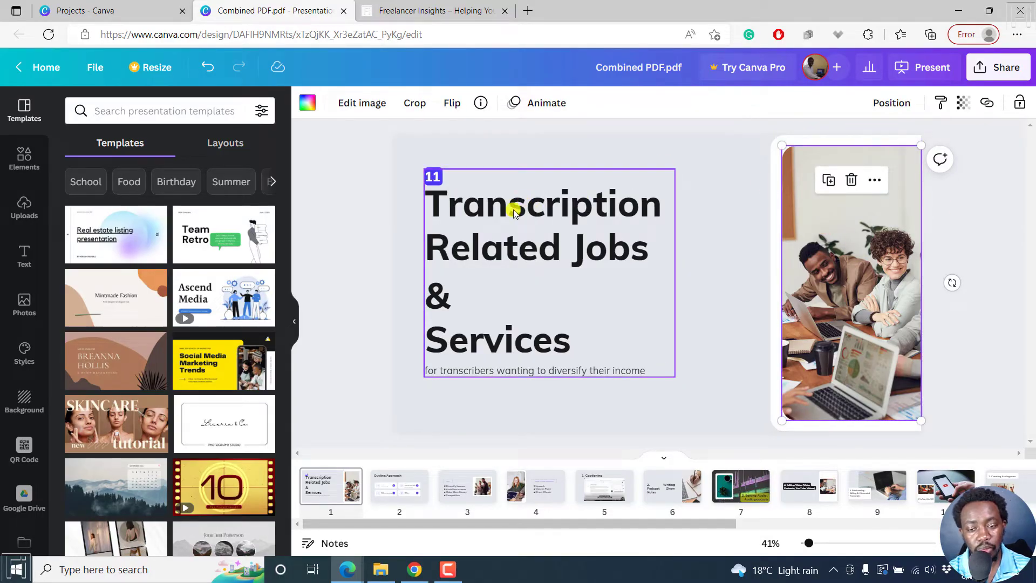
pyautogui.click(496, 207)
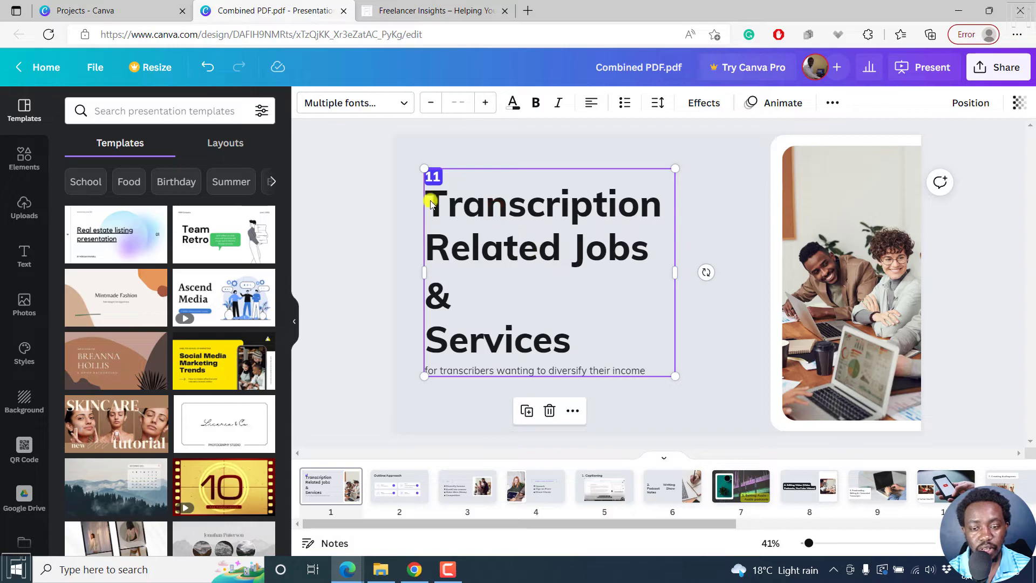
pyautogui.click(502, 202)
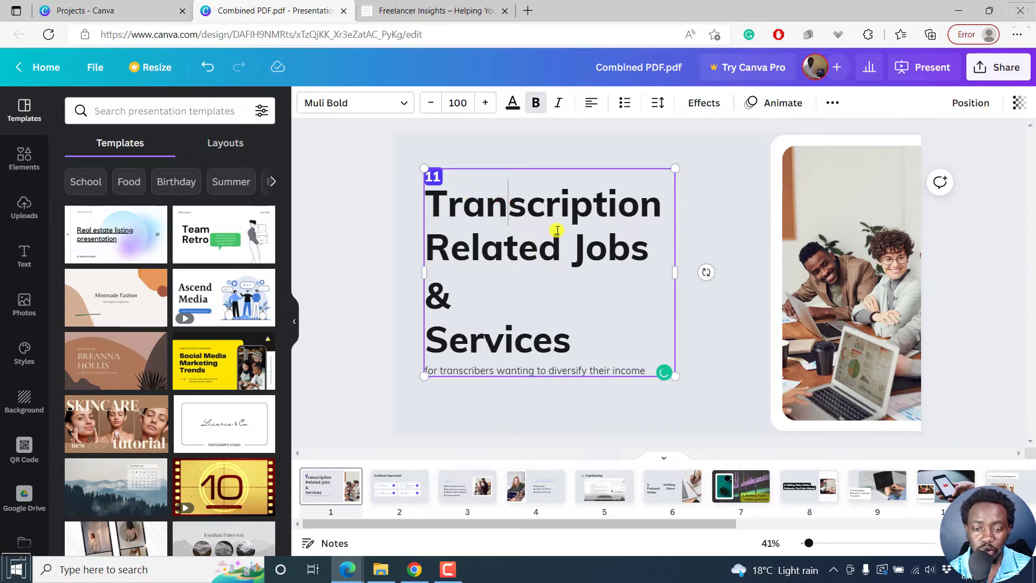
pyautogui.moveTo(430, 197); pyautogui.dragTo(647, 217)
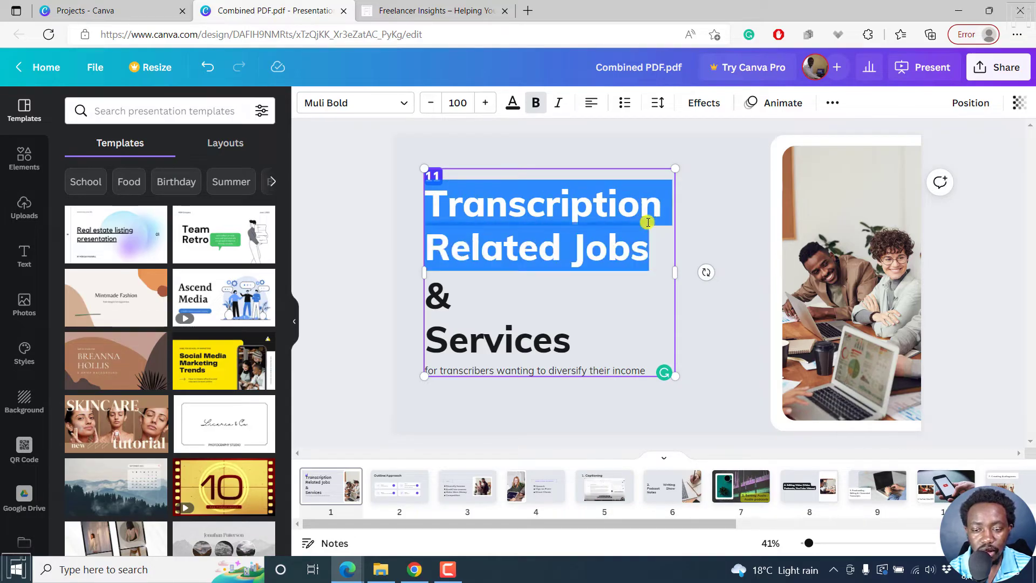
pyautogui.moveTo(648, 217); pyautogui.dragTo(655, 238)
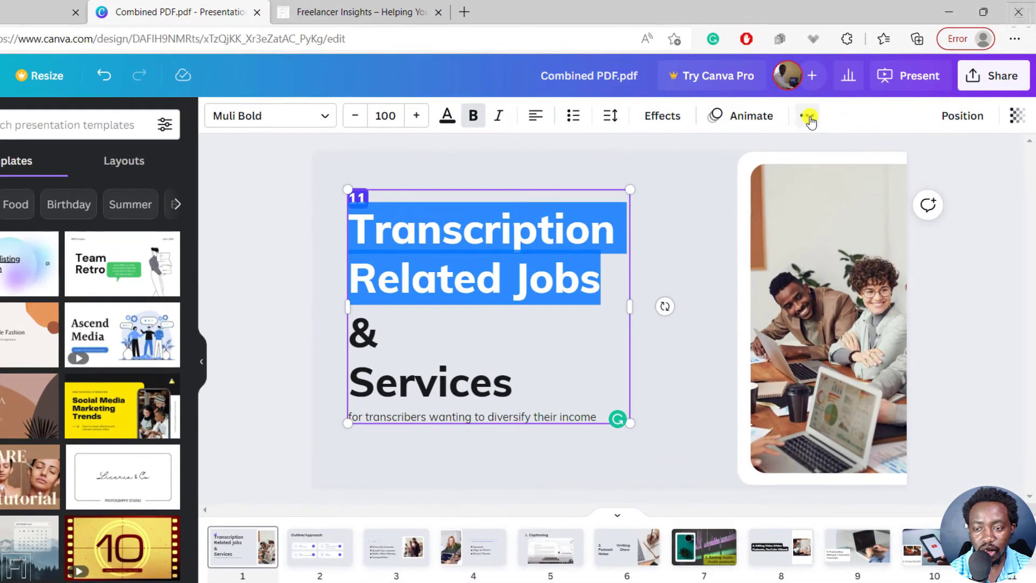
pyautogui.click(829, 103)
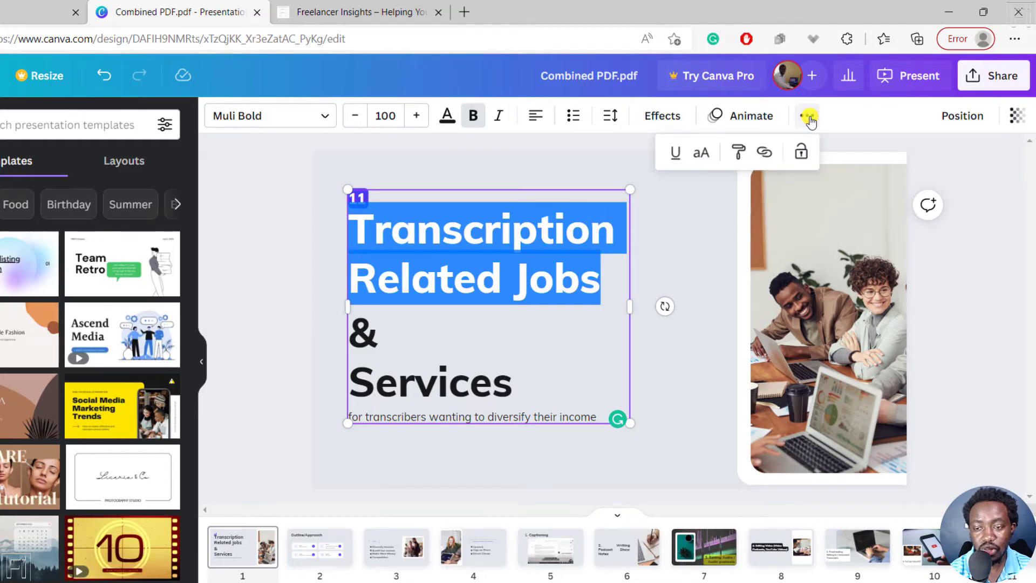
pyautogui.click(765, 154)
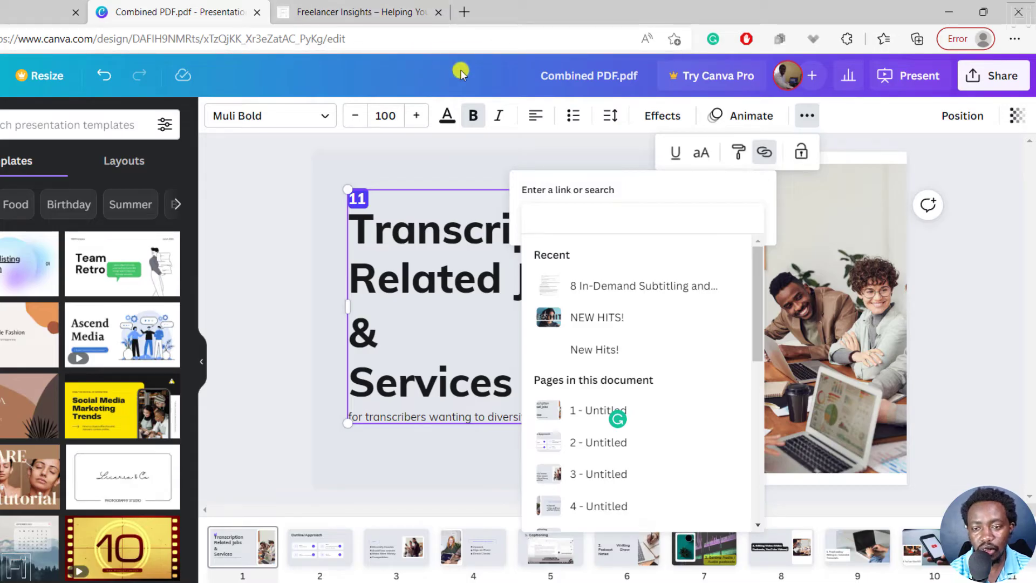
pyautogui.click(352, 12)
pyautogui.click(197, 39)
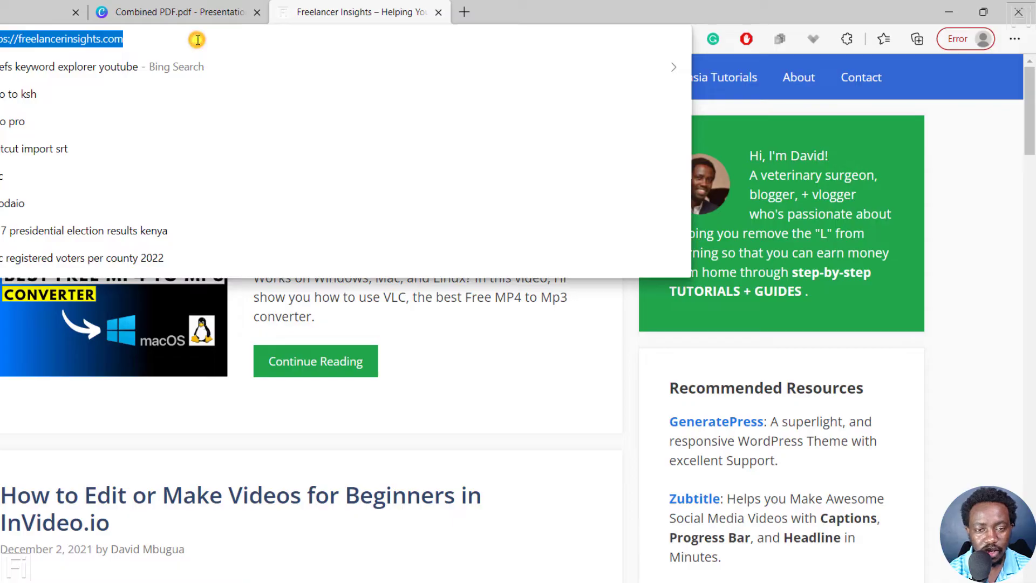
pyautogui.hotkey('ctrl', 'c')
pyautogui.click(179, 12)
pyautogui.click(561, 215)
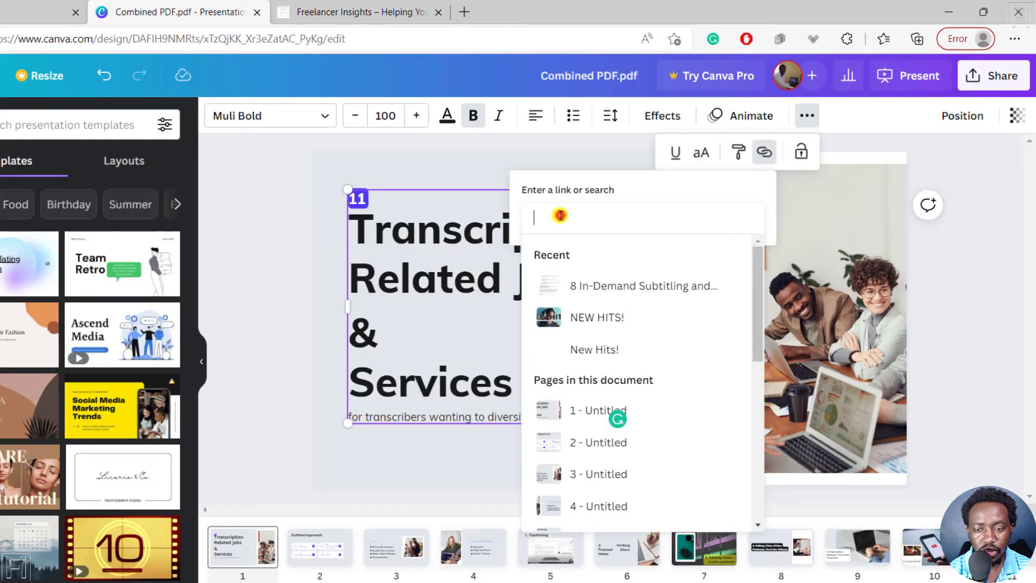
pyautogui.hotkey('ctrl', 'v')
pyautogui.press('Return')
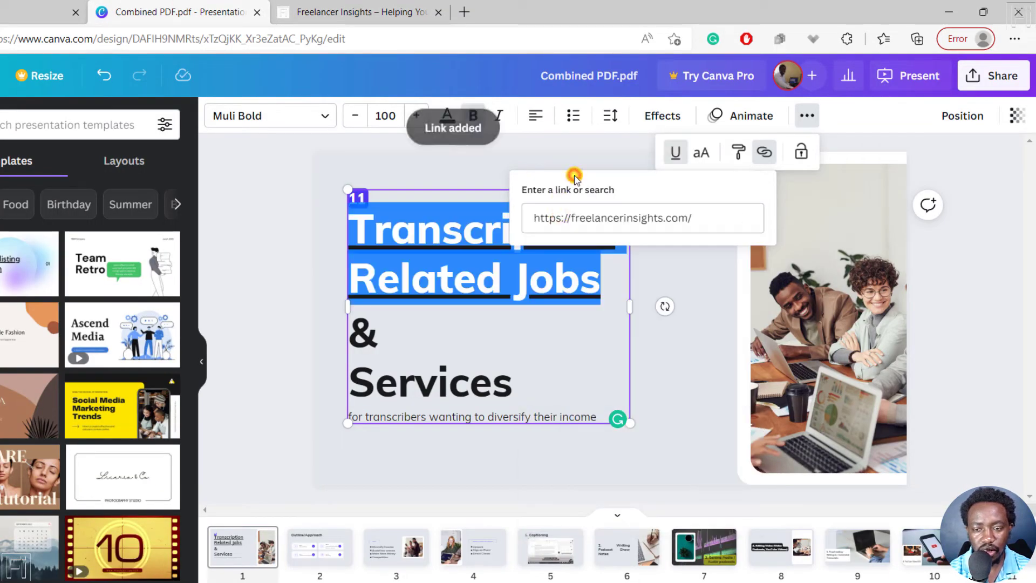
pyautogui.click(704, 267)
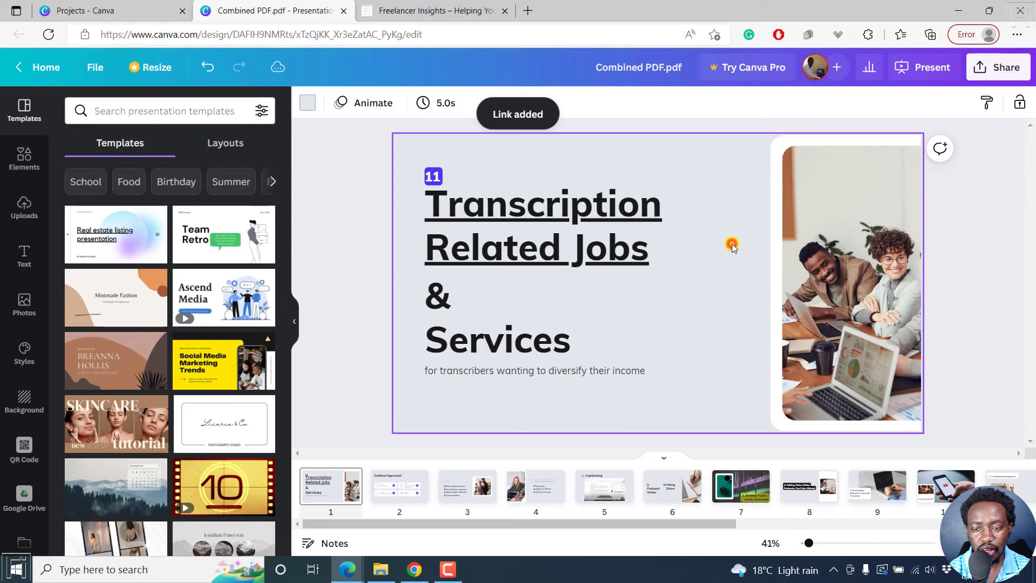
pyautogui.click(539, 211)
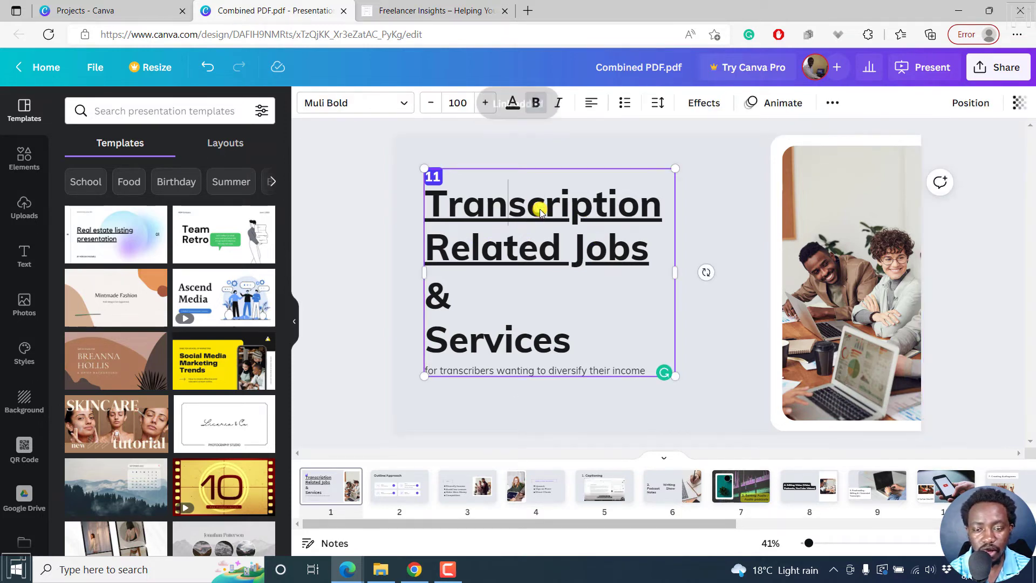
pyautogui.doubleClick(539, 209)
pyautogui.hotkey('shift', 'Down')
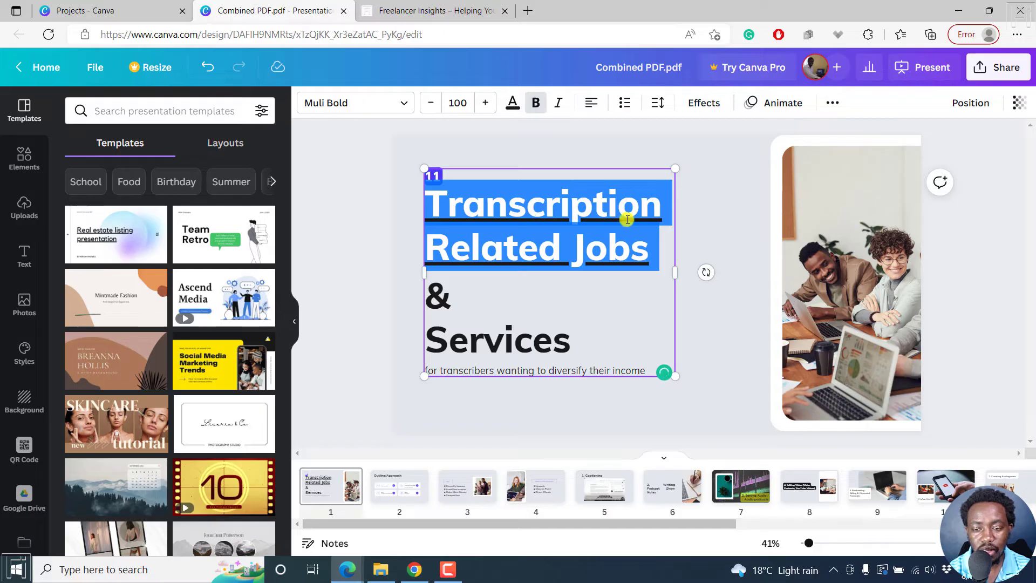
pyautogui.rightClick(558, 209)
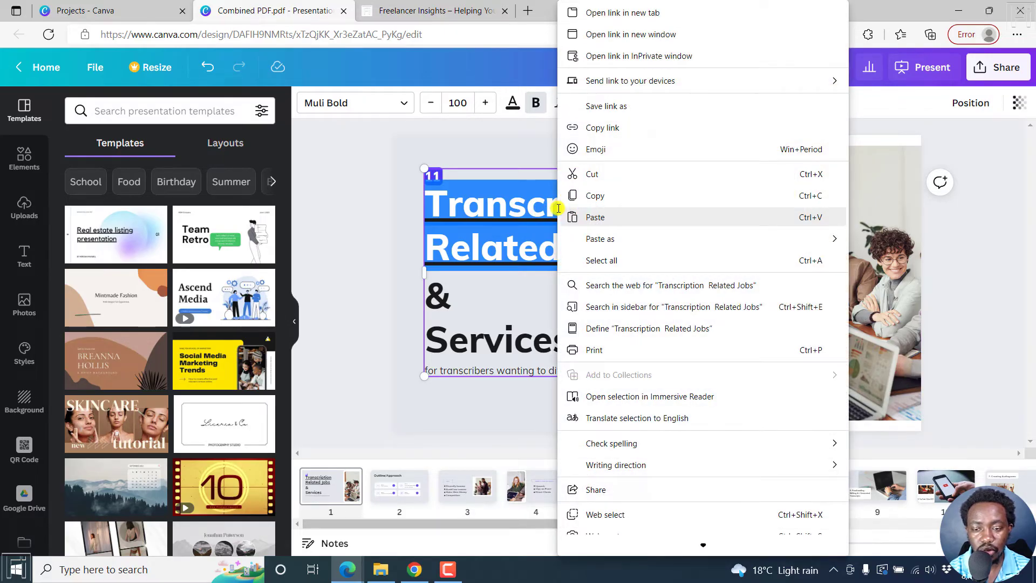
pyautogui.click(462, 120)
pyautogui.click(477, 198)
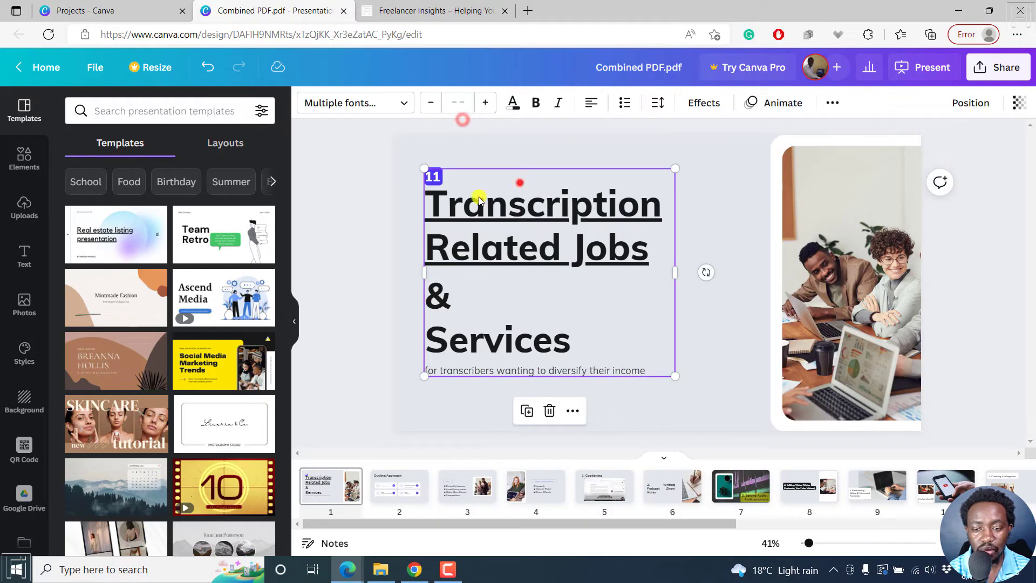
pyautogui.click(429, 200)
pyautogui.moveTo(427, 201)
pyautogui.mouseDown()
pyautogui.moveTo(580, 255)
pyautogui.moveTo(648, 250)
pyautogui.mouseUp()
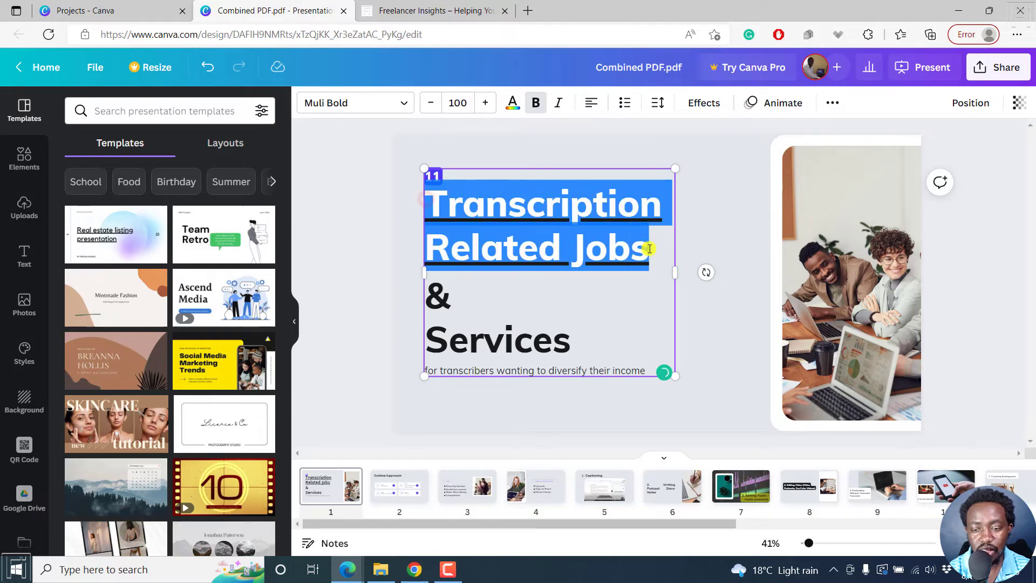
pyautogui.click(832, 103)
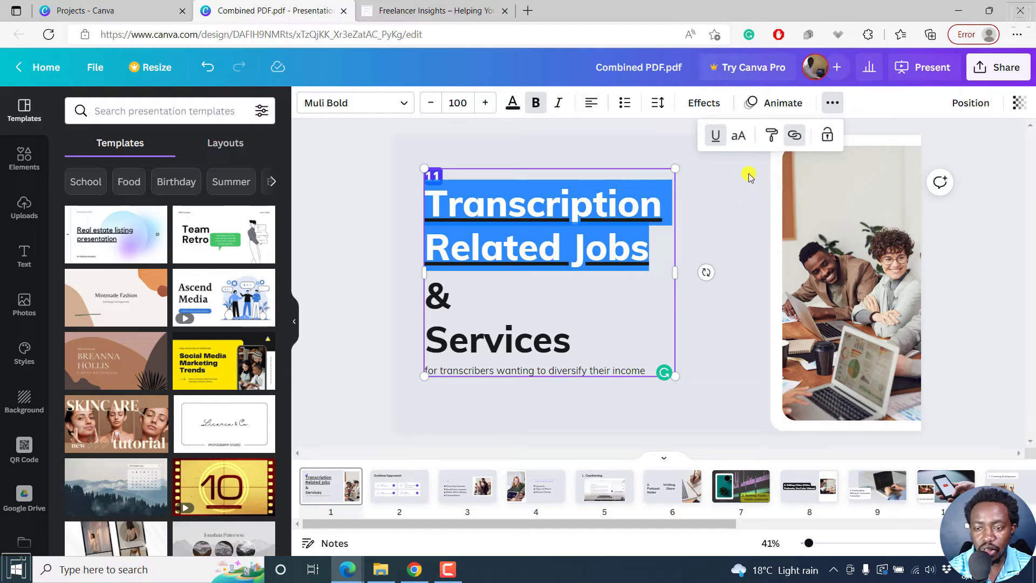
pyautogui.click(793, 135)
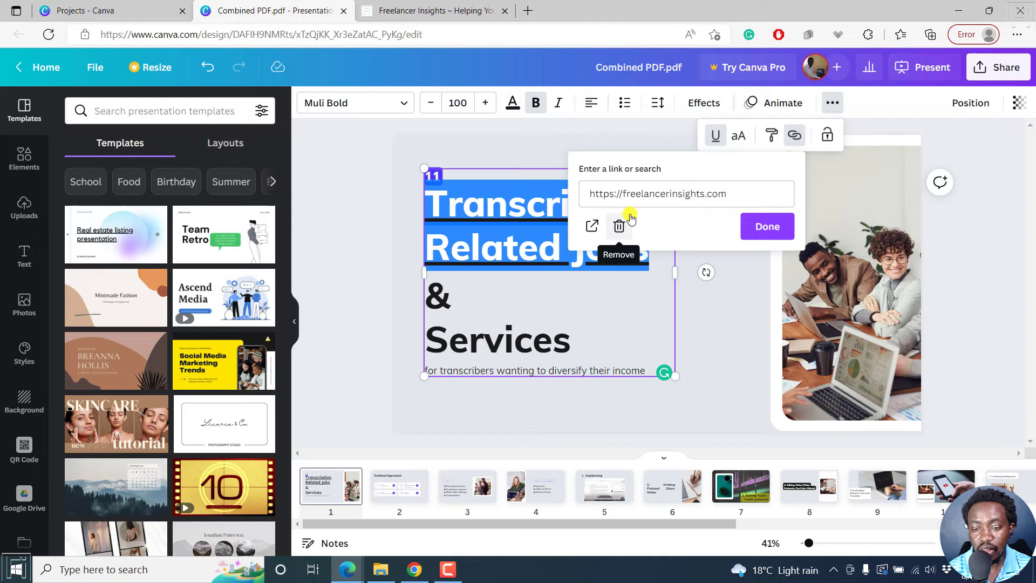
pyautogui.click(569, 135)
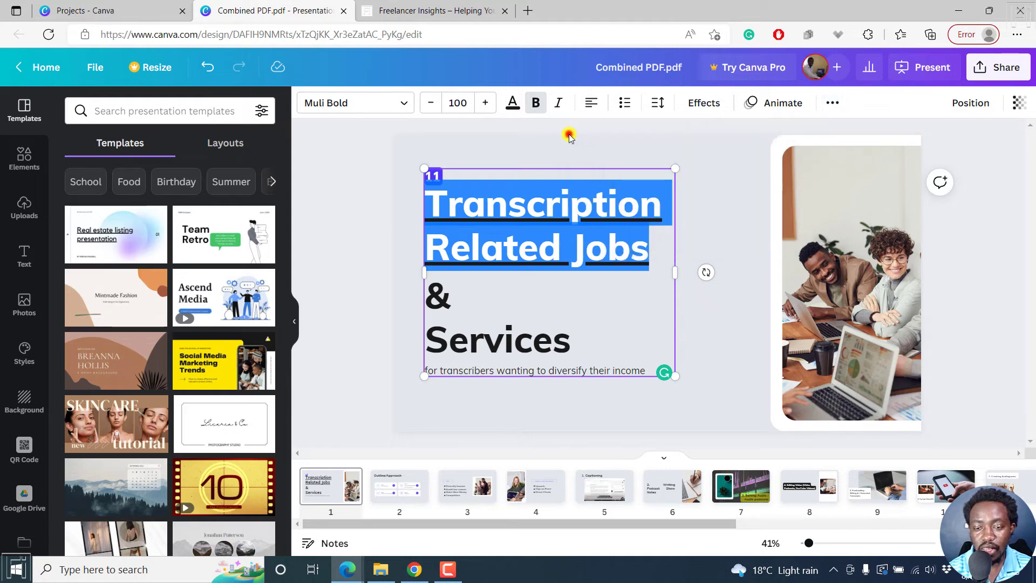
pyautogui.click(694, 196)
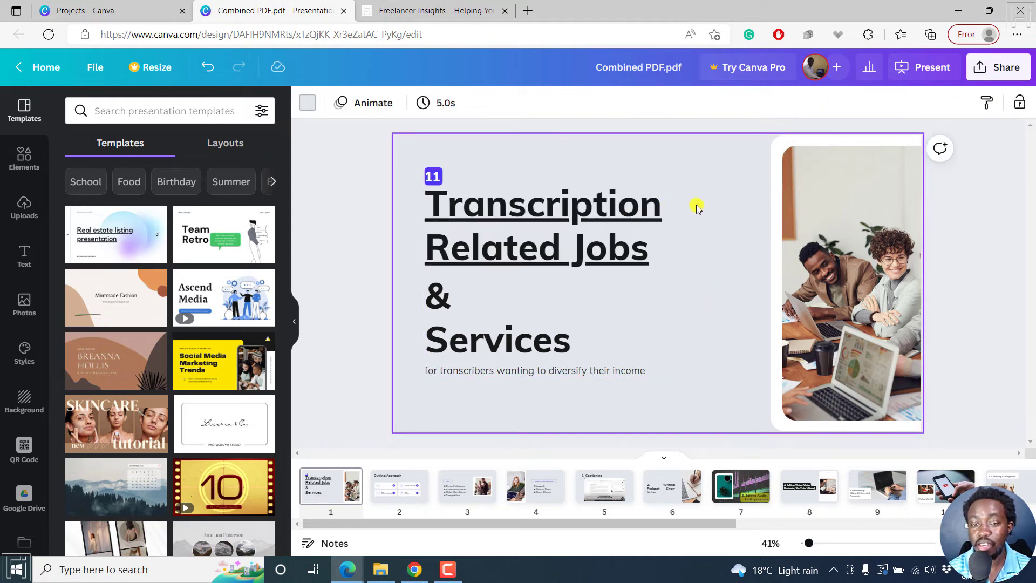
# Close the Freelancer Insights tab and download all 17 pages as a PDF Standard file
pyautogui.click(505, 11)
pyautogui.click(997, 67)
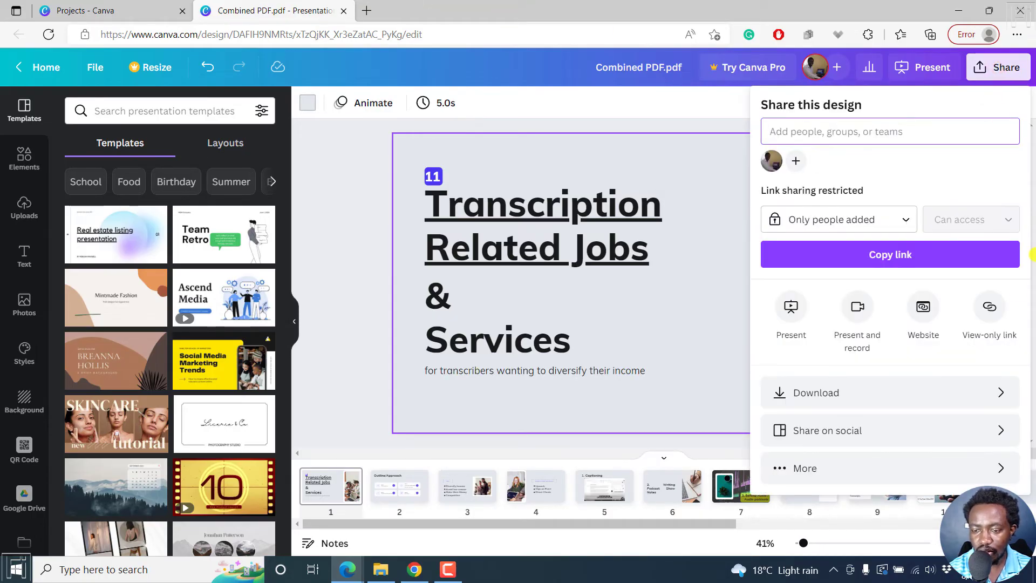
pyautogui.click(1001, 392)
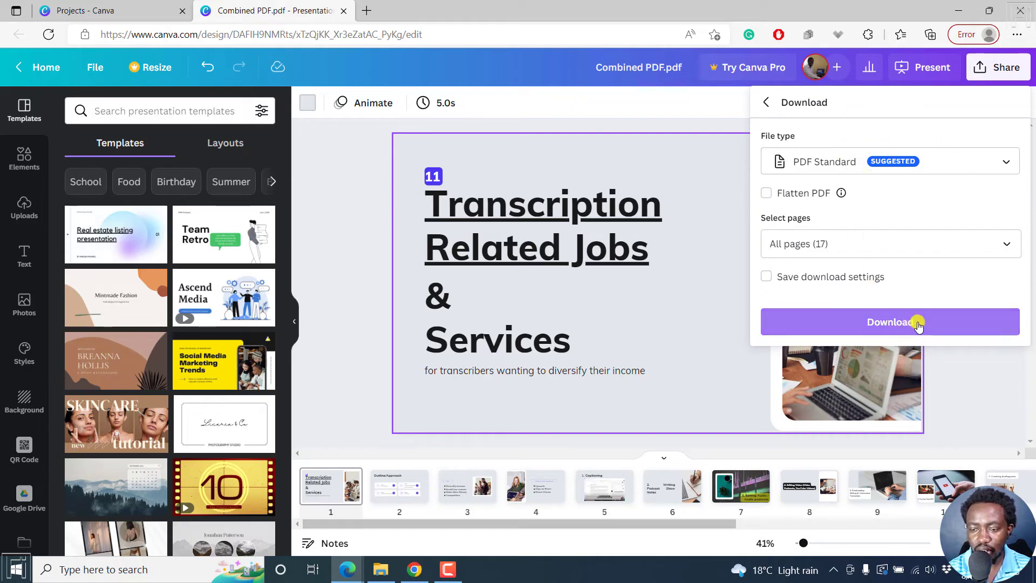
pyautogui.click(917, 325)
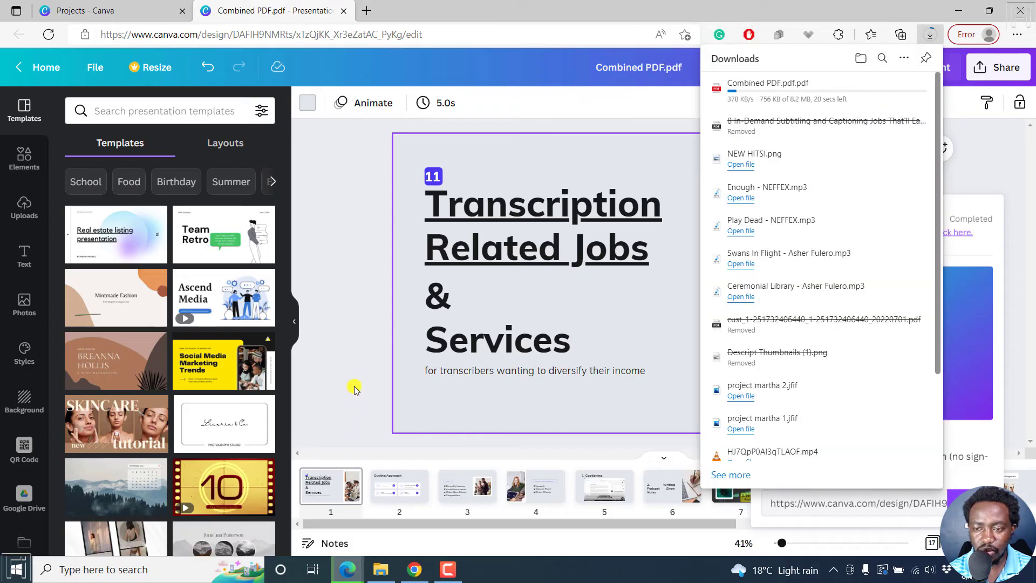
pyautogui.click(378, 374)
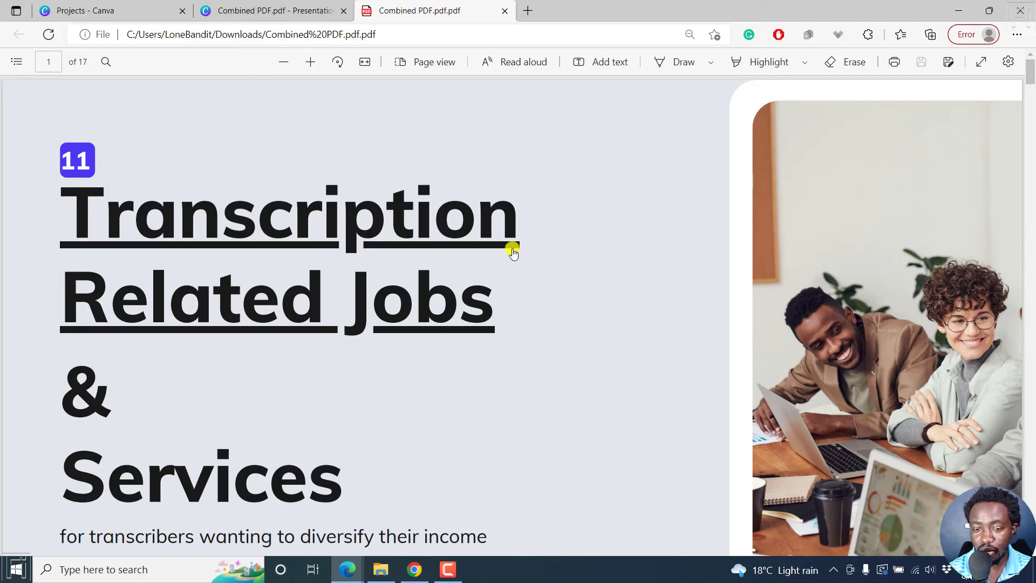
# Follow the underlined title link in the downloaded PDF to freelancerinsights.com
pyautogui.click(396, 221)
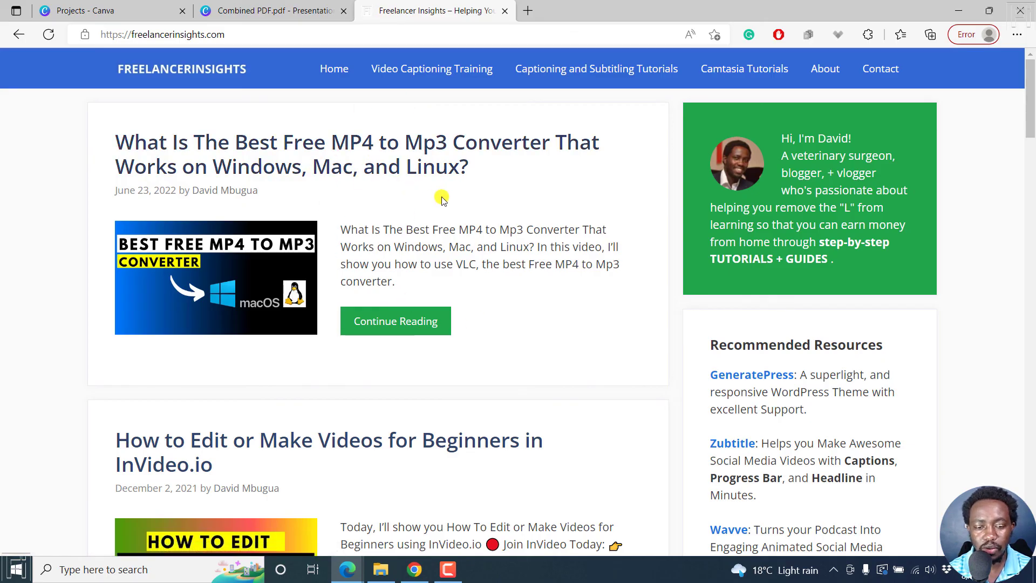
# Switch back to the Canva 'Combined PDF.pdf' browser tab
pyautogui.click(275, 10)
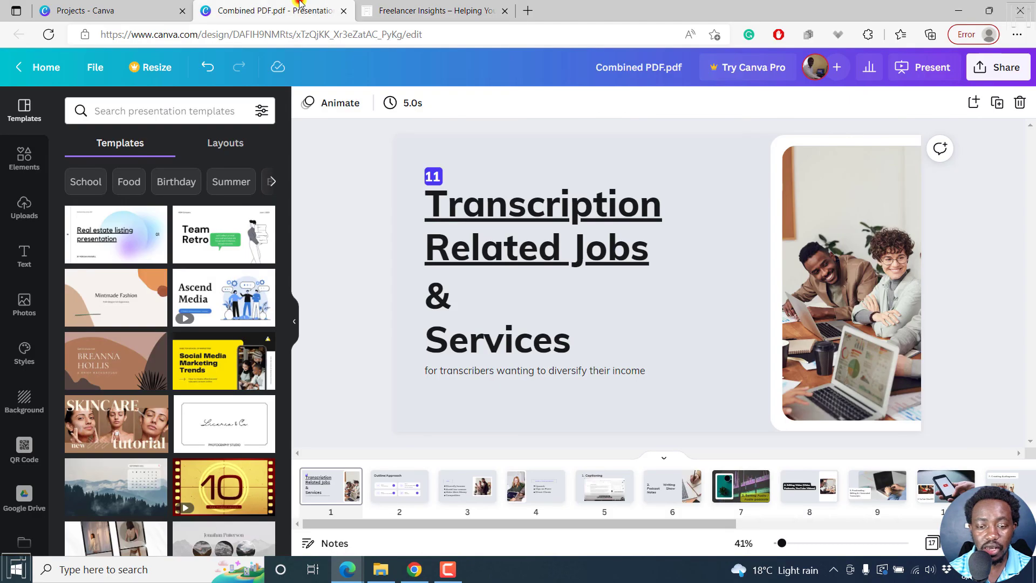